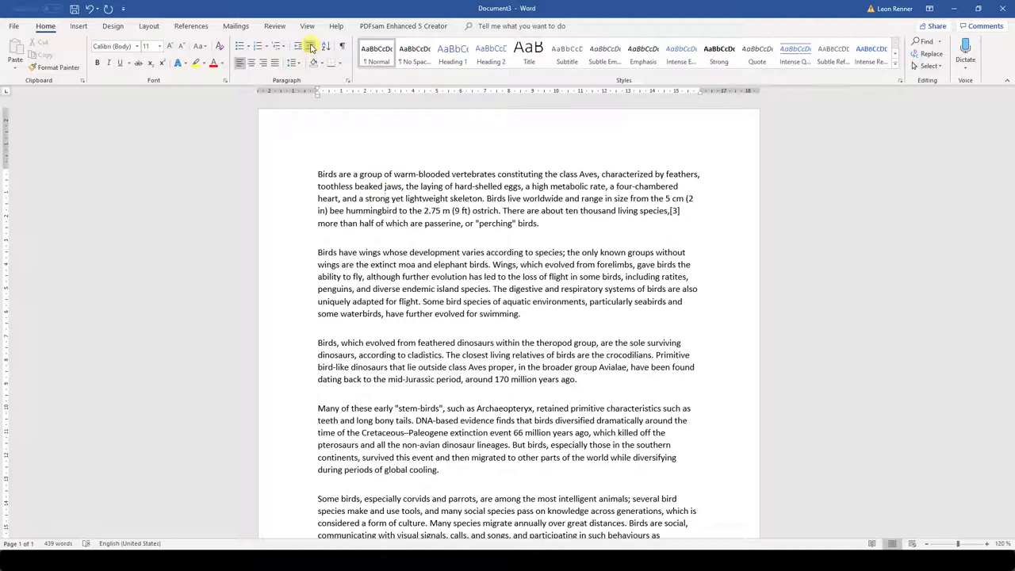
Adjust the first bird paragraph's left indent with the indent buttons and Ctrl+M/Ctrl+Shift+M, ending one step in
{"action": "left_click", "coordinate": [311, 48]}
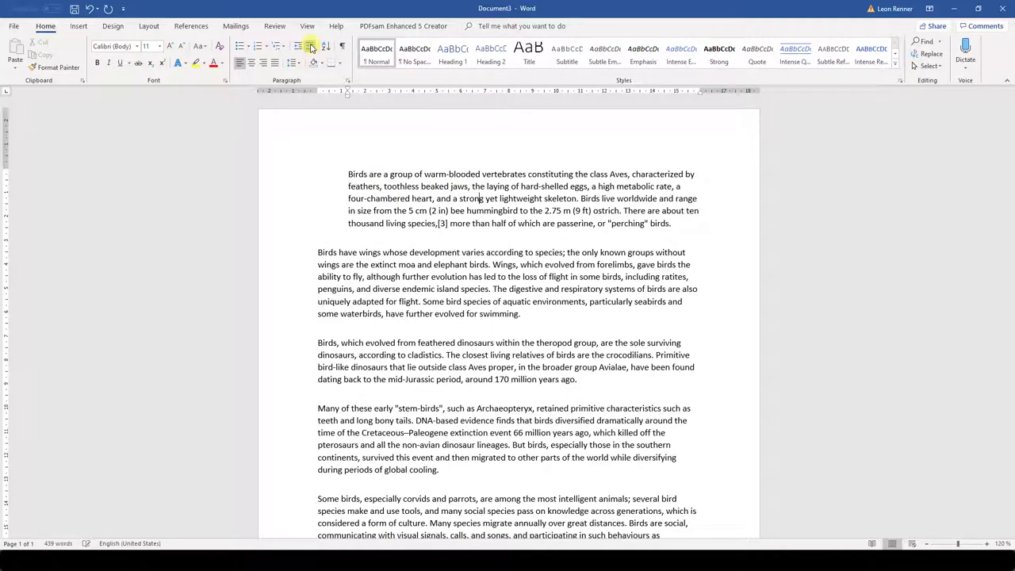
{"action": "left_click", "coordinate": [311, 48]}
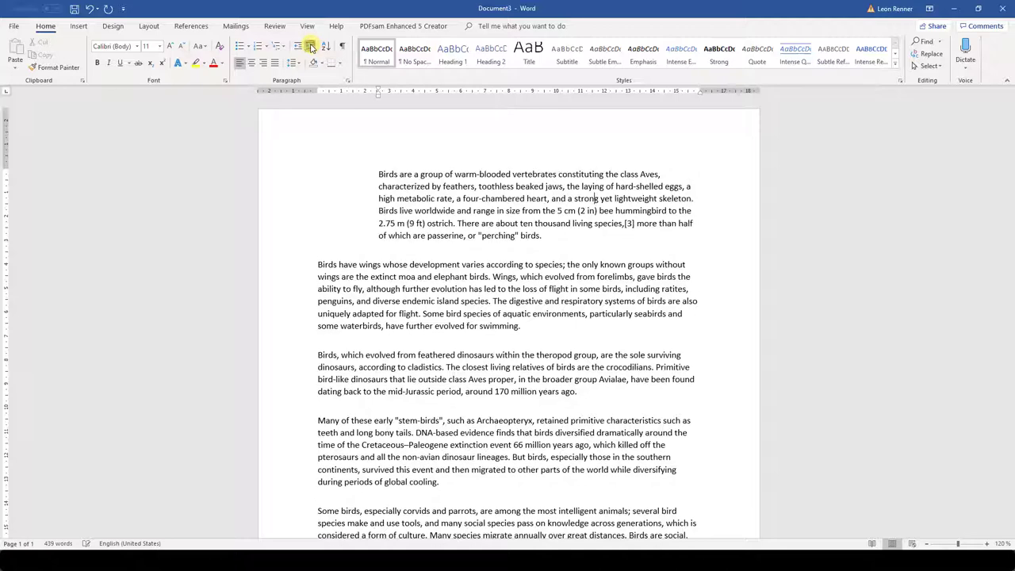
{"action": "left_click", "coordinate": [311, 47]}
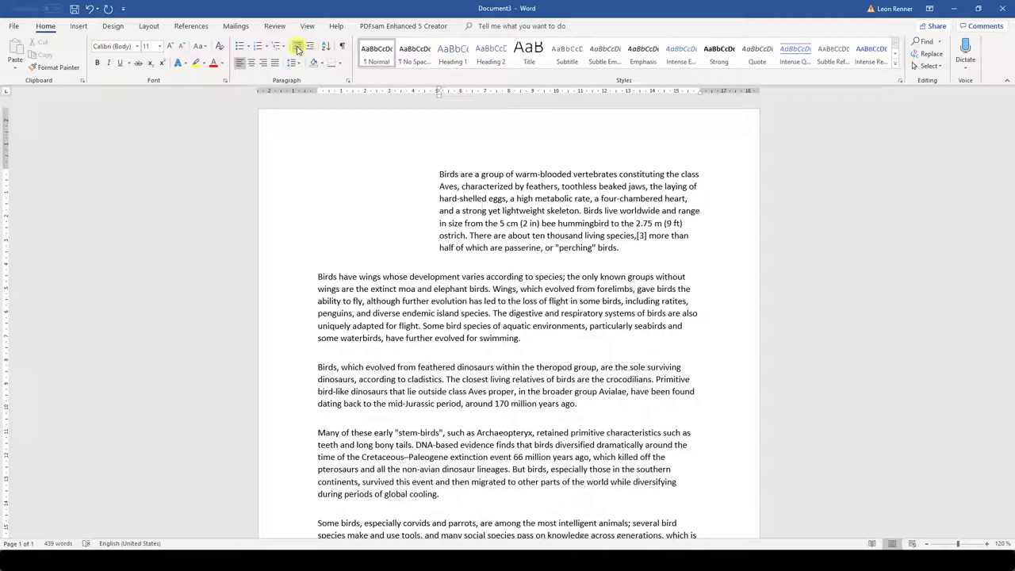
{"action": "left_click", "coordinate": [299, 49]}
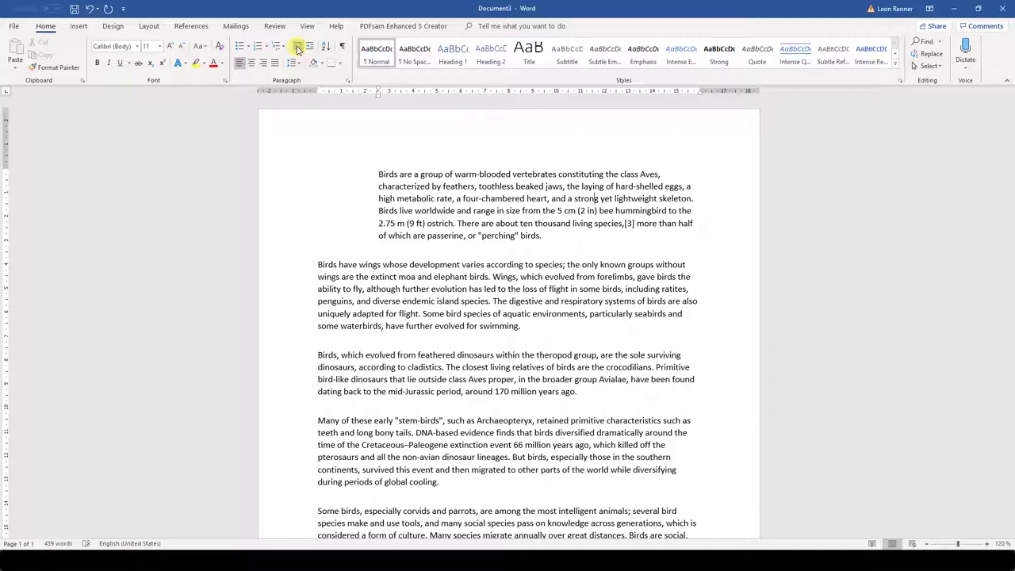
{"action": "key", "text": "ctrl+m"}
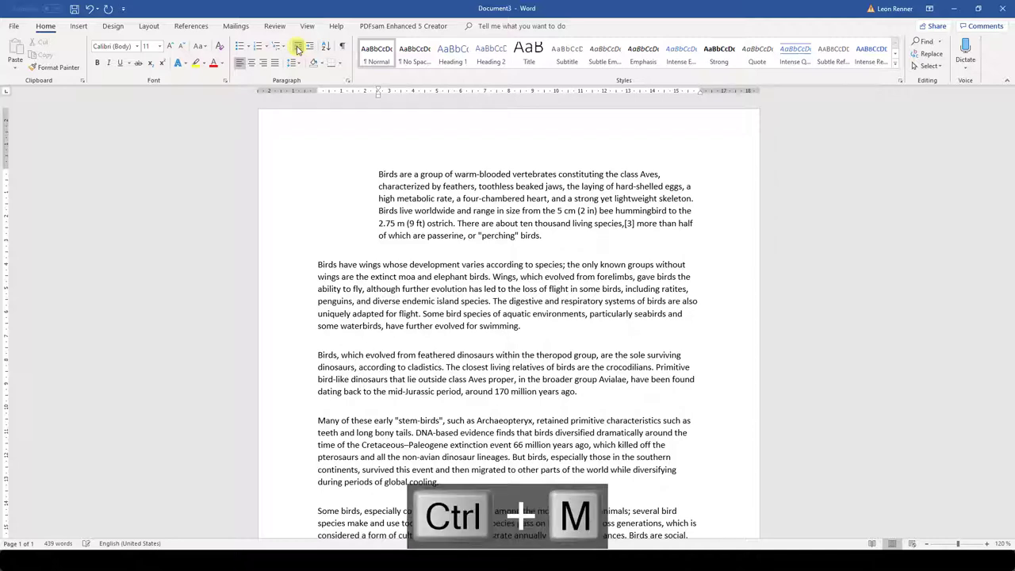
{"action": "key", "text": "ctrl+m"}
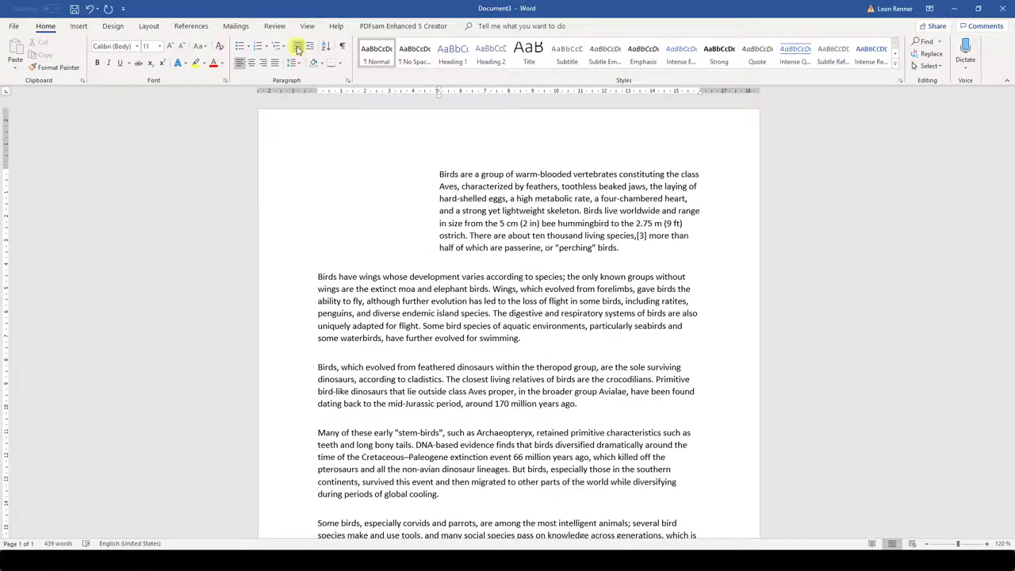
{"action": "key", "text": "ctrl+shift+m"}
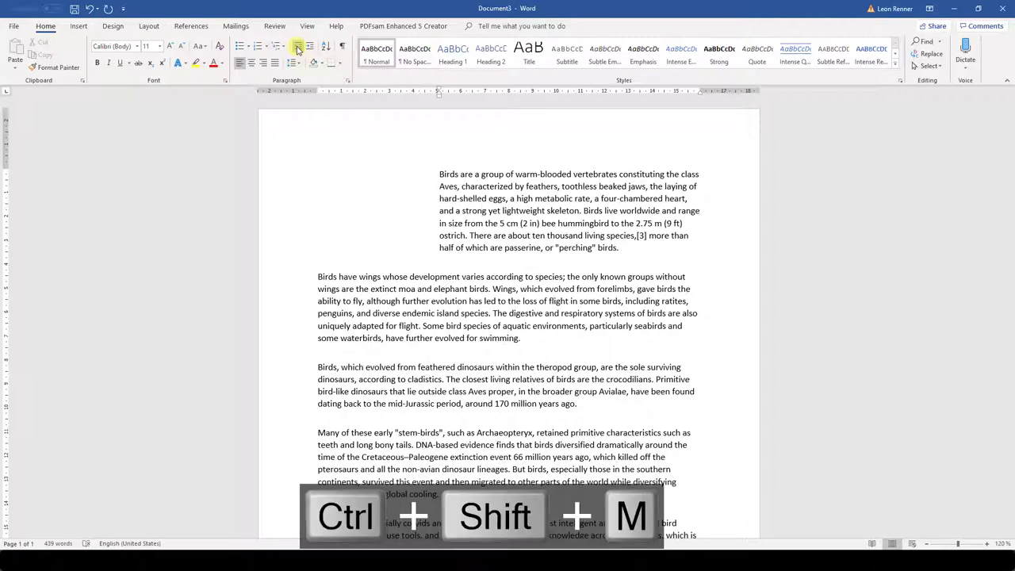
{"action": "key", "text": "ctrl+shift+m"}
{"action": "key", "text": "ctrl+shift+m"}
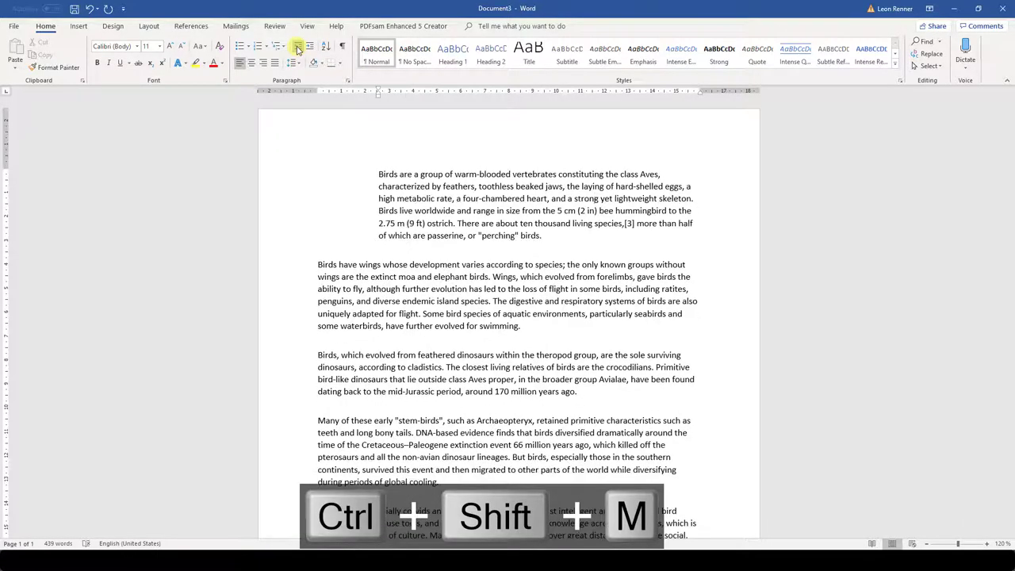
{"action": "key", "text": "ctrl+shift+m"}
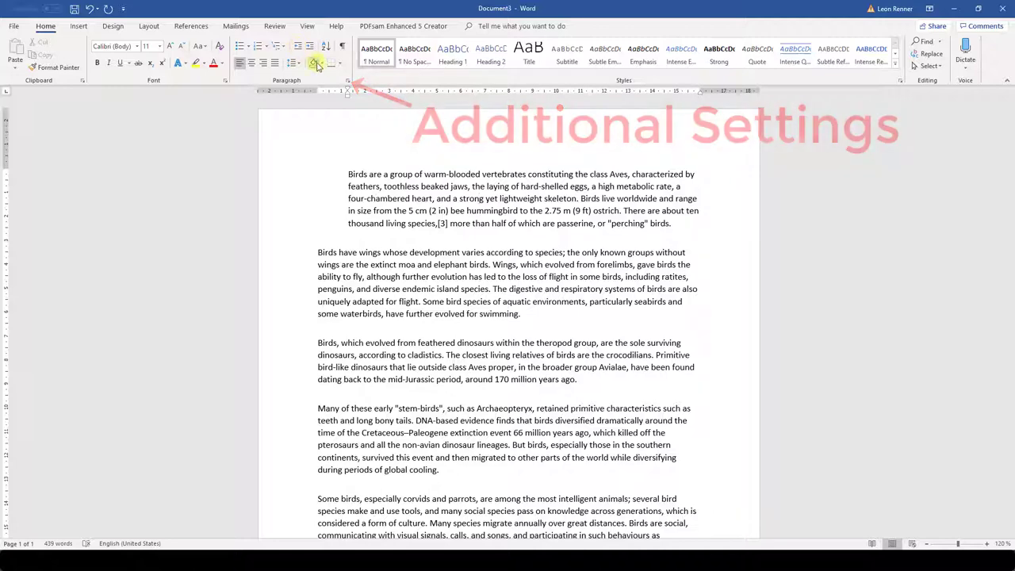
Set the first paragraph's Left indentation to 3 cm in the Paragraph dialog
{"action": "left_click", "coordinate": [347, 81]}
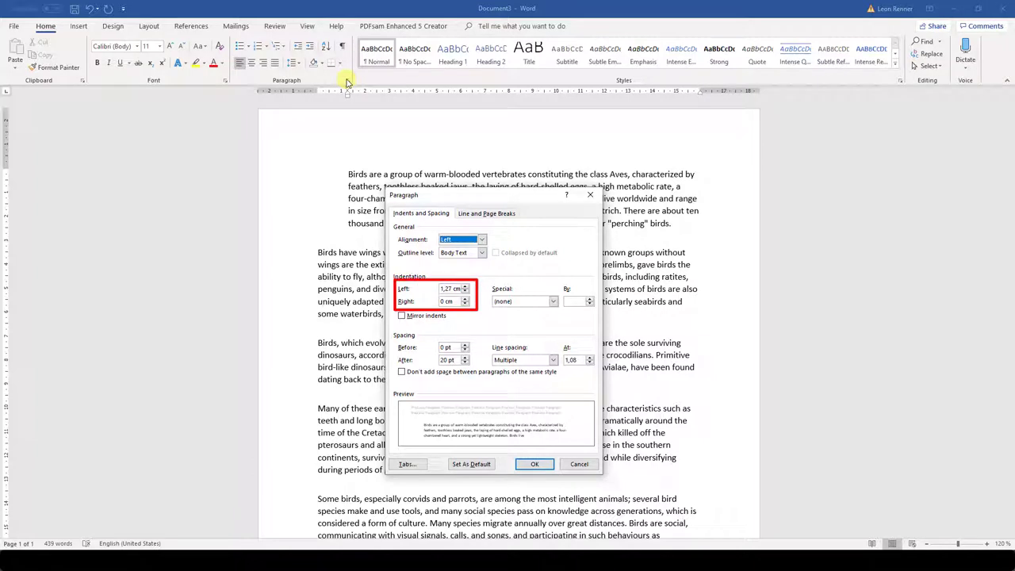
{"action": "left_click_drag", "start_coordinate": [440, 288], "coordinate": [461, 291]}
{"action": "type", "text": "3"}
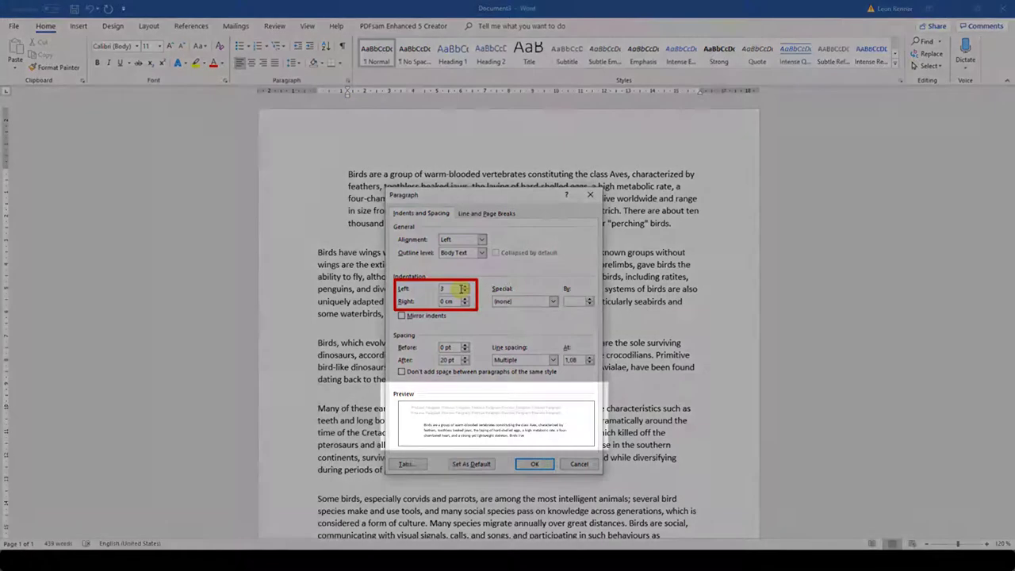
{"action": "key", "text": "Tab"}
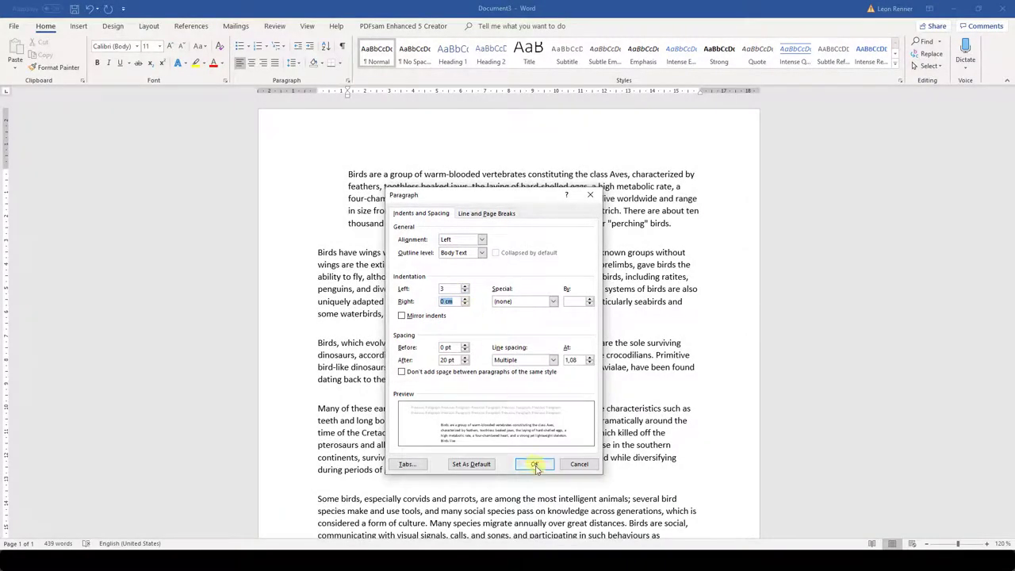
{"action": "left_click", "coordinate": [533, 464]}
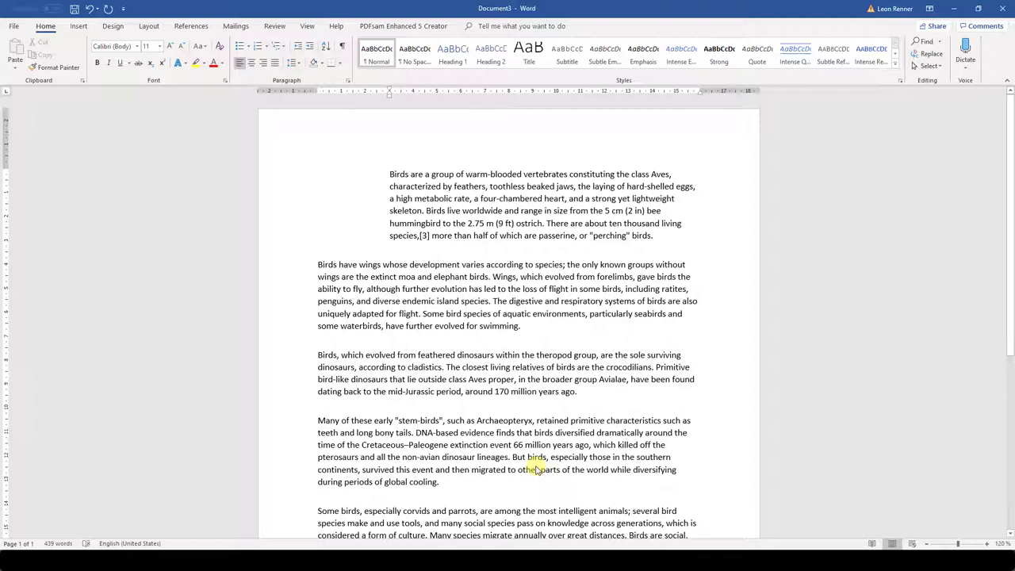
Give the second paragraph a First line special indent of 3 cm
{"action": "left_click", "coordinate": [406, 288]}
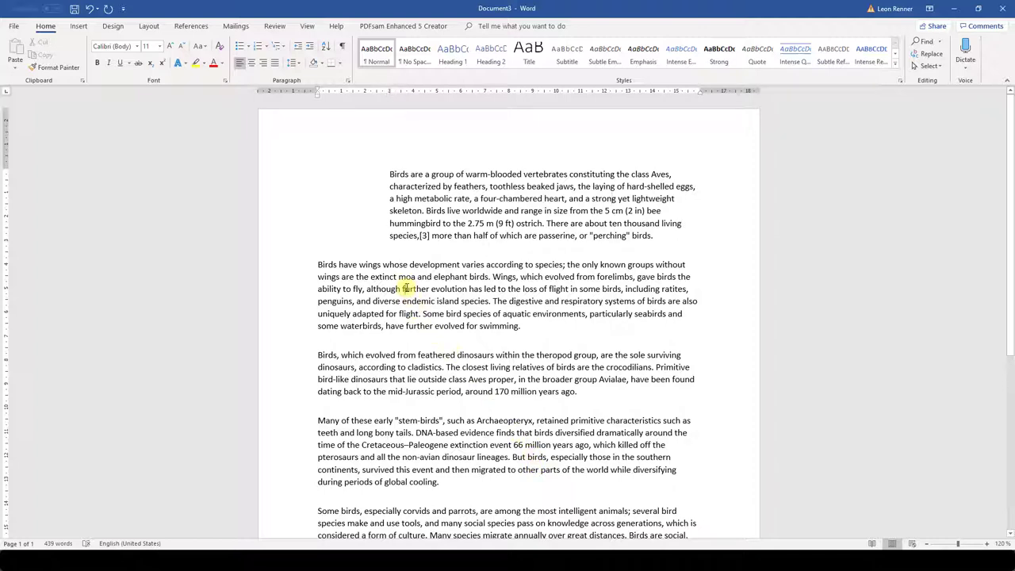
{"action": "left_click", "coordinate": [350, 81]}
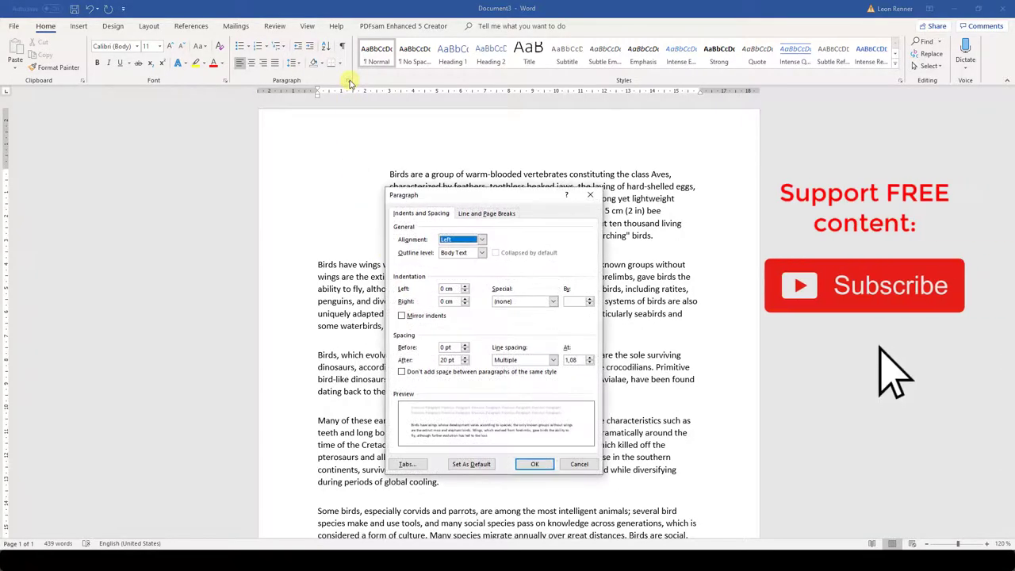
{"action": "left_click", "coordinate": [518, 303]}
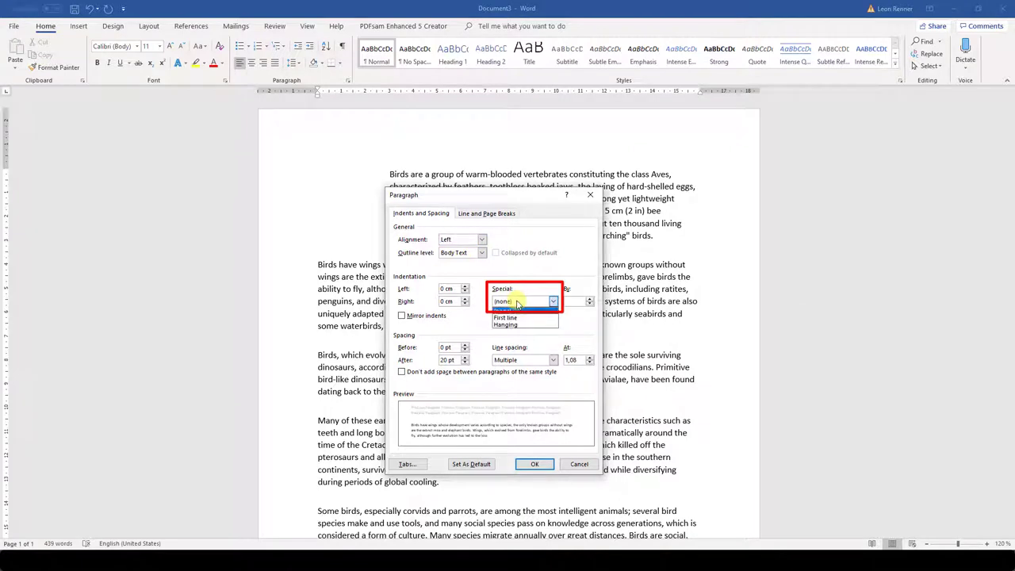
{"action": "left_click", "coordinate": [513, 318]}
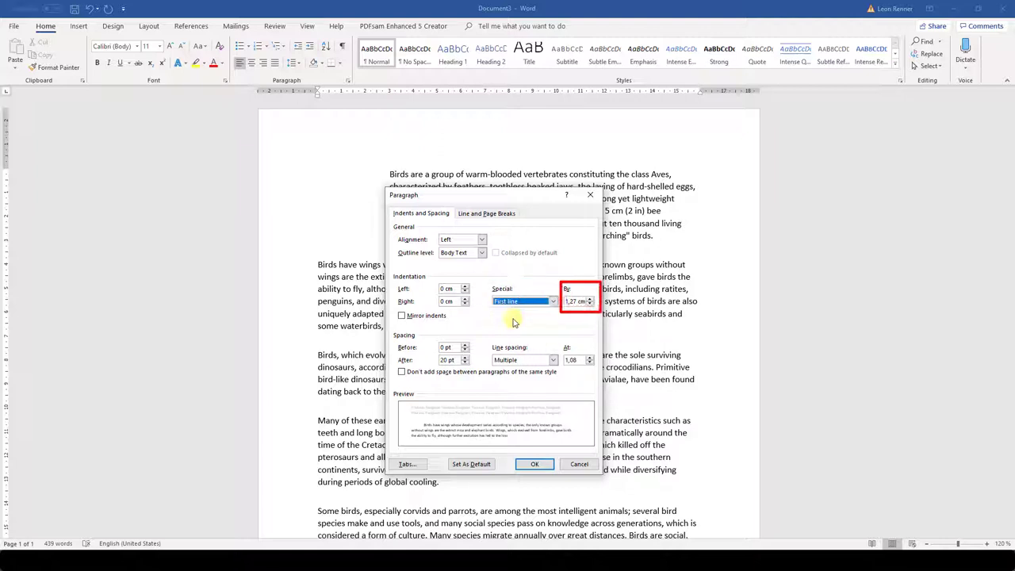
{"action": "left_click_drag", "start_coordinate": [566, 302], "coordinate": [591, 303]}
{"action": "type", "text": "3"}
{"action": "left_click", "coordinate": [535, 463]}
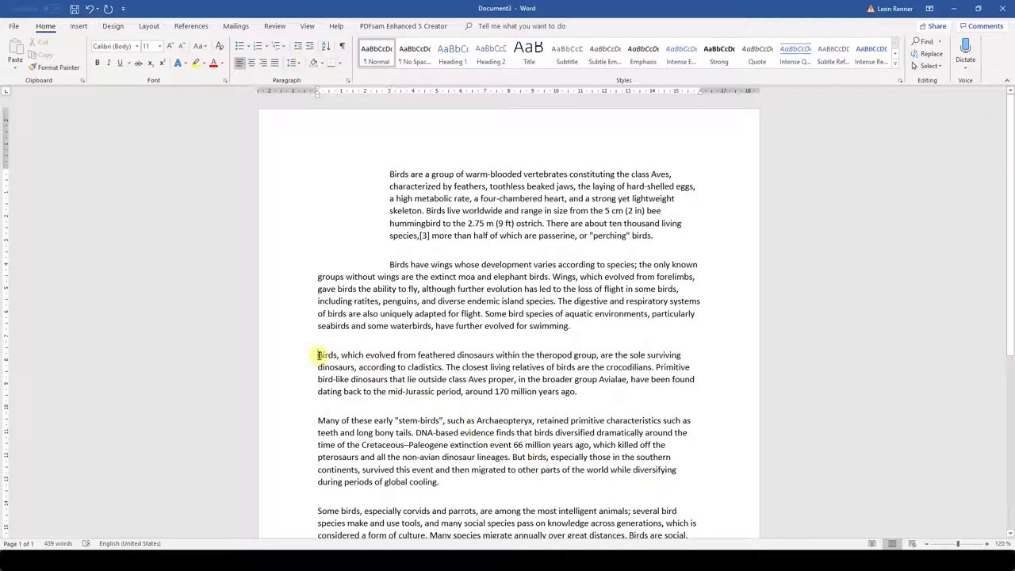
Start the "Birds, which evolved" paragraph with a single tab using Ctrl+Tab
{"action": "key", "text": "ctrl+Tab"}
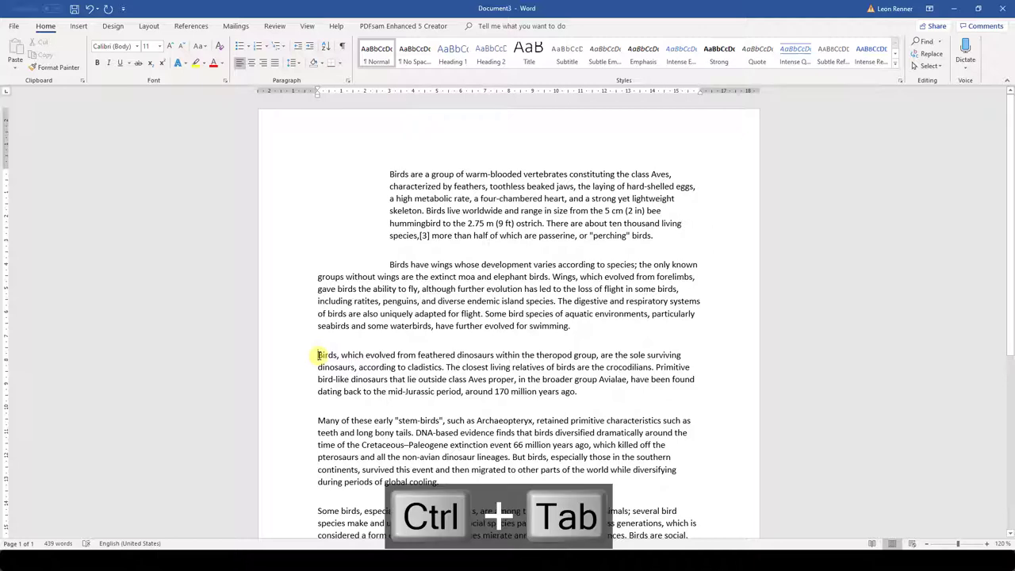
{"action": "key", "text": "ctrl+Tab"}
{"action": "key", "text": "ctrl+Tab"}
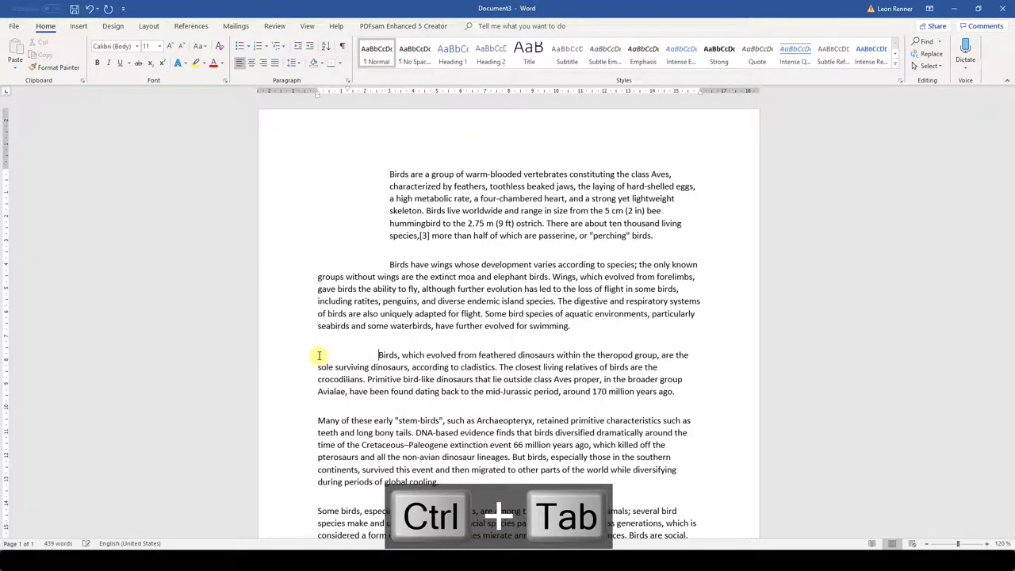
{"action": "key", "text": "ctrl+Tab"}
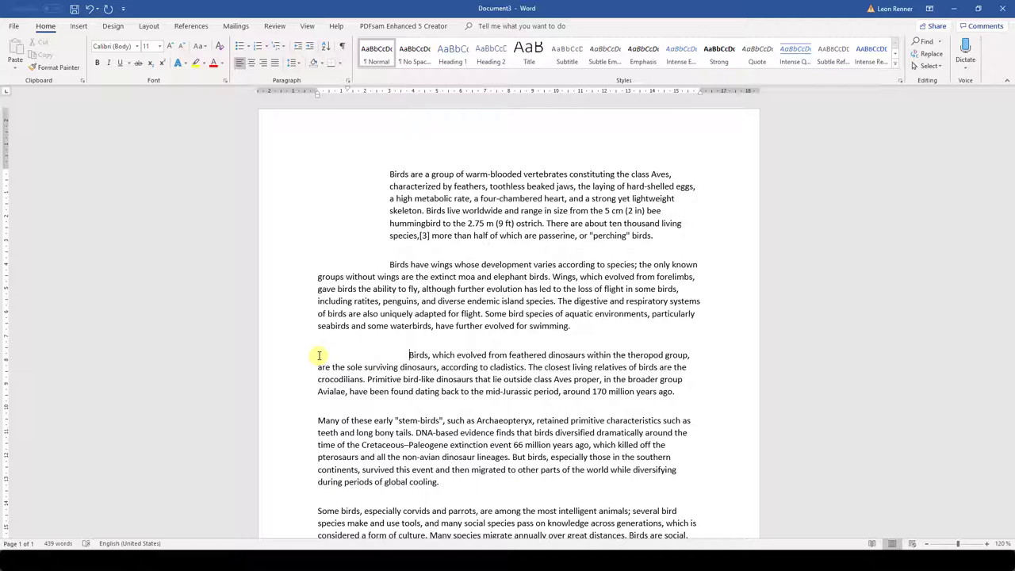
{"action": "key", "text": "BackSpace"}
{"action": "key", "text": "BackSpace"}
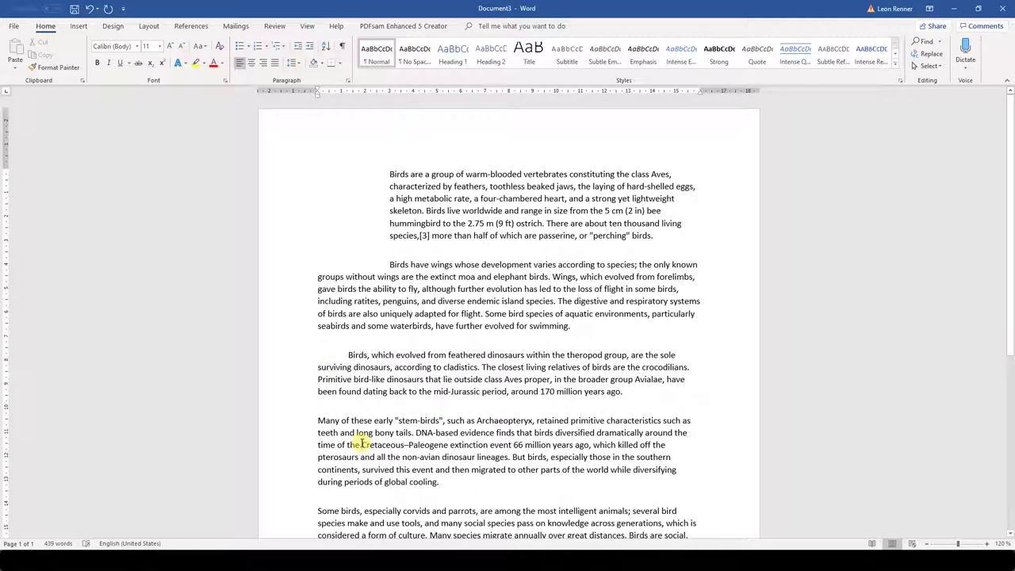
Give the "Many of these early" paragraph a hanging indent with Ctrl+T and Ctrl+Shift+T
{"action": "key", "text": "ctrl+t"}
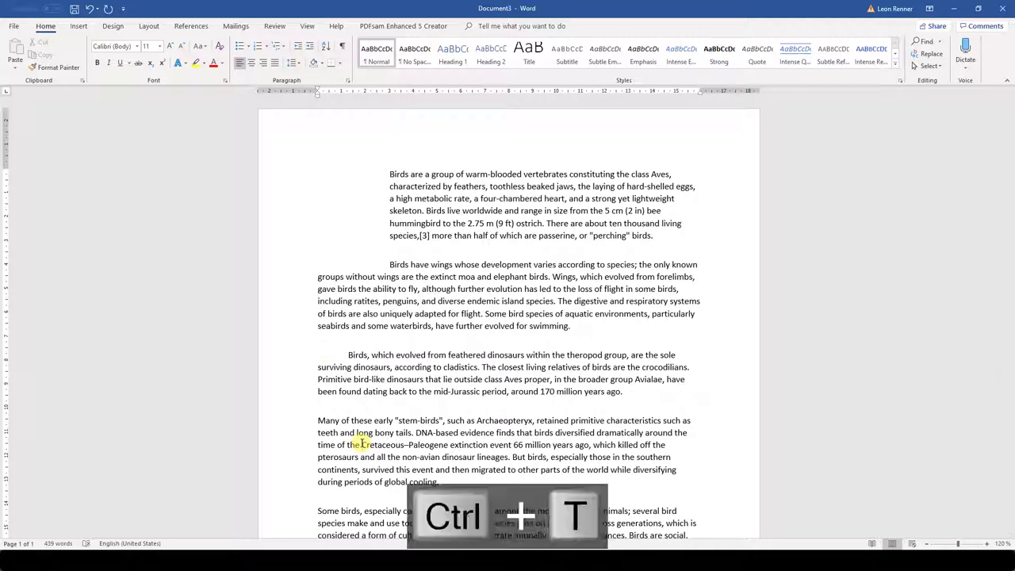
{"action": "key", "text": "ctrl+t"}
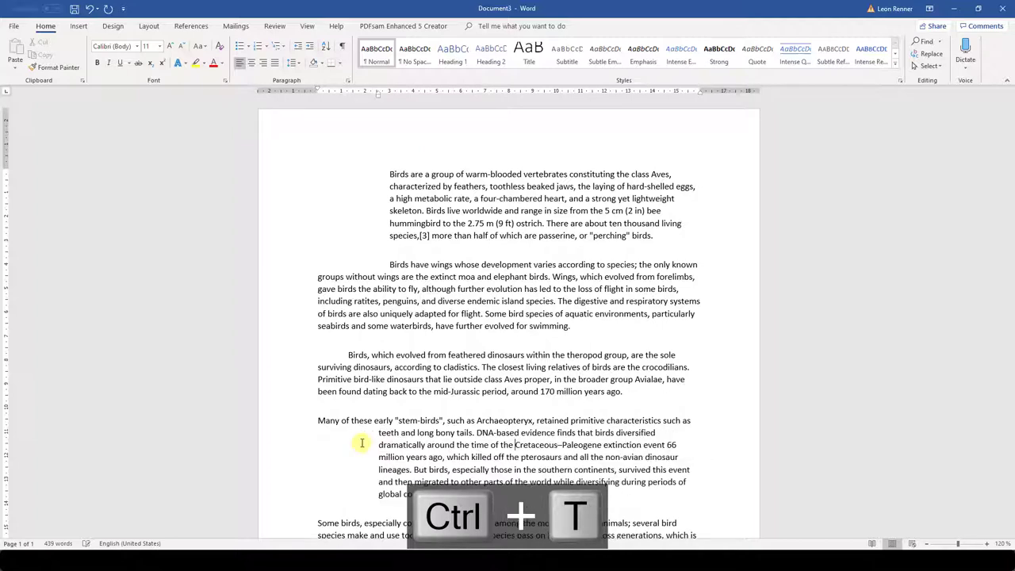
{"action": "key", "text": "ctrl+t"}
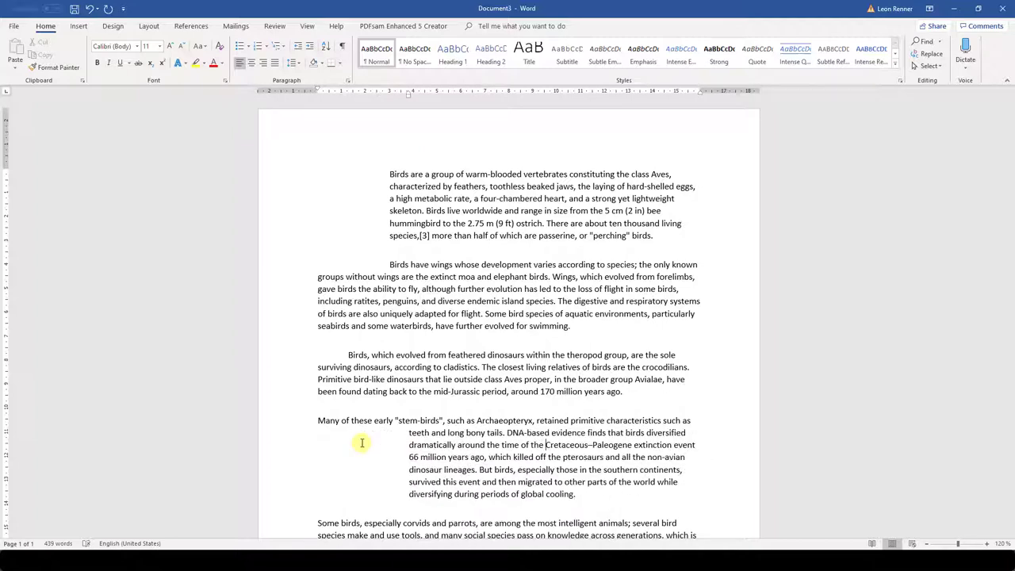
{"action": "key", "text": "ctrl+shift+t"}
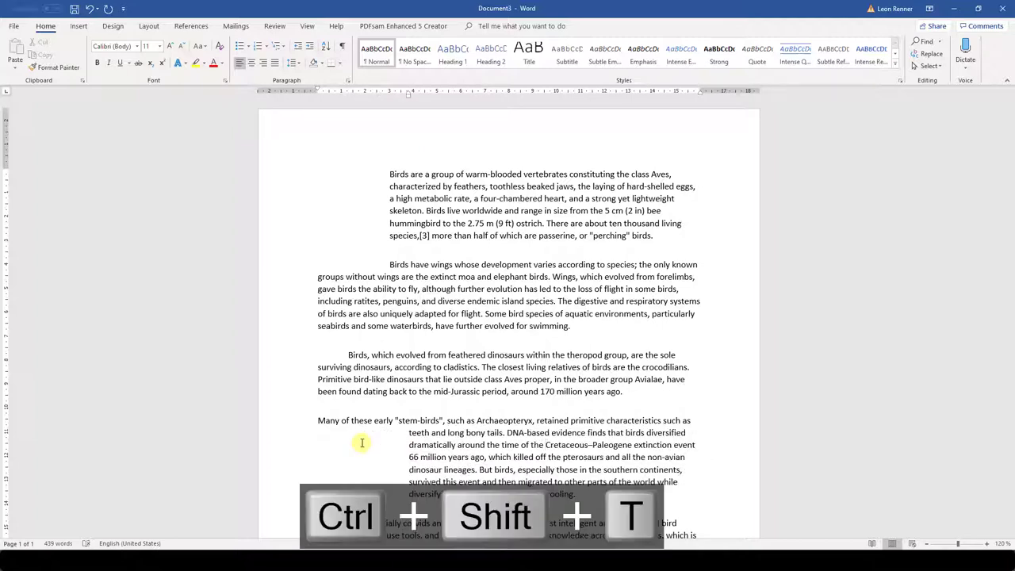
{"action": "key", "text": "ctrl+shift+t"}
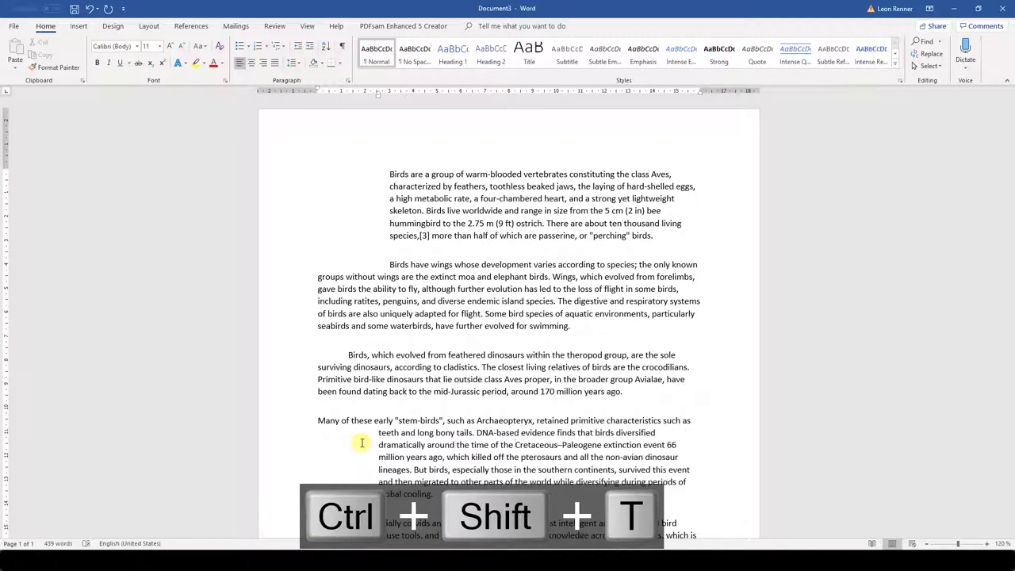
{"action": "key", "text": "ctrl+shift+t"}
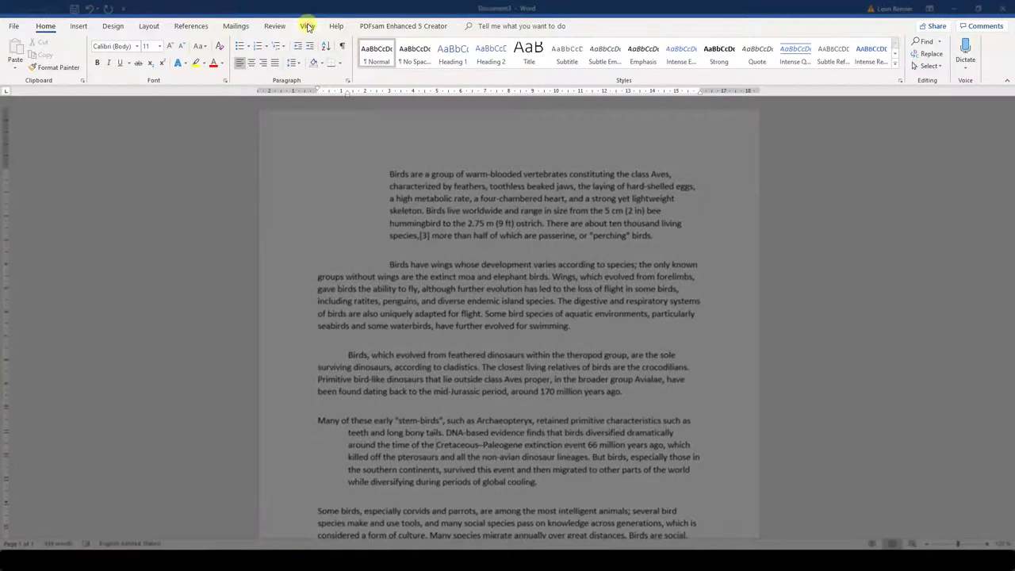
Show the View tab to confirm the Ruler is switched on
{"action": "left_click", "coordinate": [308, 26]}
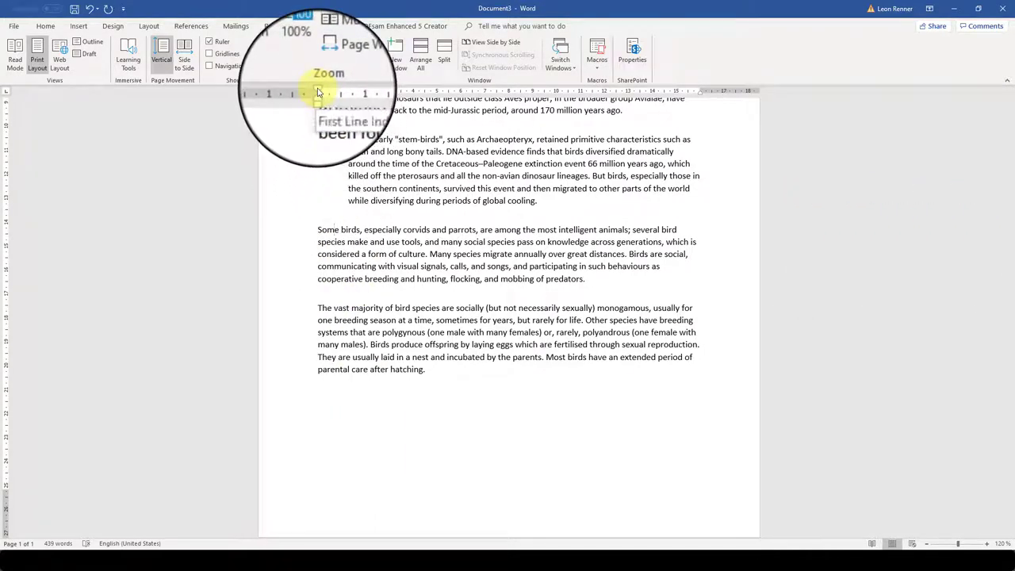
{"action": "mouse_move", "coordinate": [318, 93]}
{"action": "left_mouse_down"}
{"action": "mouse_move", "coordinate": [378, 93]}
{"action": "mouse_move", "coordinate": [320, 92]}
{"action": "left_mouse_up"}
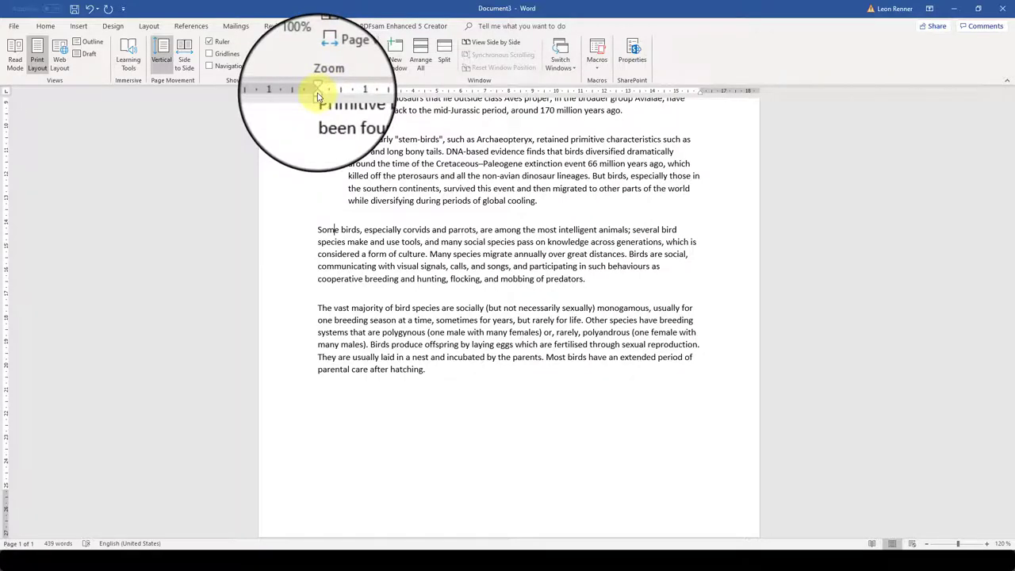
{"action": "mouse_move", "coordinate": [318, 95]}
{"action": "left_mouse_down"}
{"action": "mouse_move", "coordinate": [350, 93]}
{"action": "mouse_move", "coordinate": [318, 96]}
{"action": "left_mouse_up"}
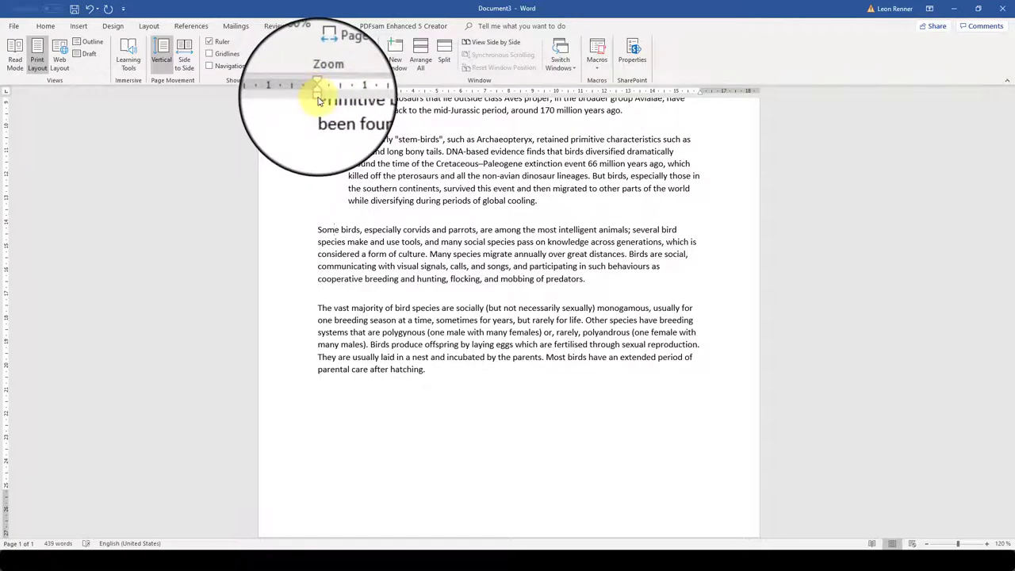
{"action": "mouse_move", "coordinate": [318, 101]}
{"action": "left_mouse_down"}
{"action": "mouse_move", "coordinate": [362, 92]}
{"action": "mouse_move", "coordinate": [318, 97]}
{"action": "left_mouse_up"}
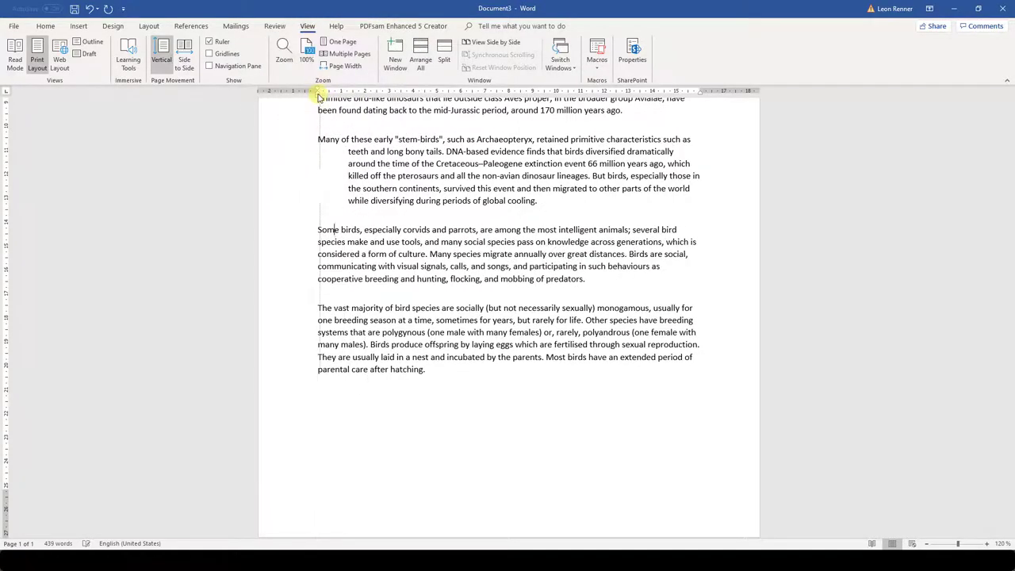